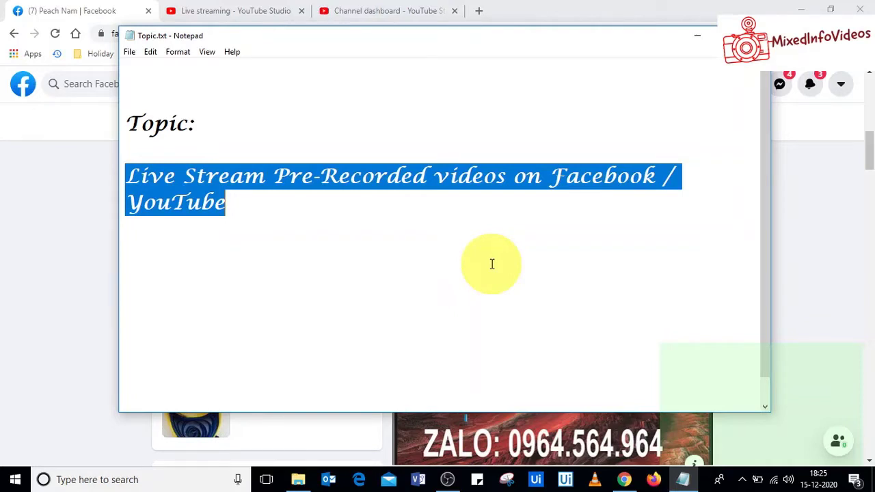
Step: Leave the Notepad topic file and bring OBS Studio to the front
left_click(447, 479)
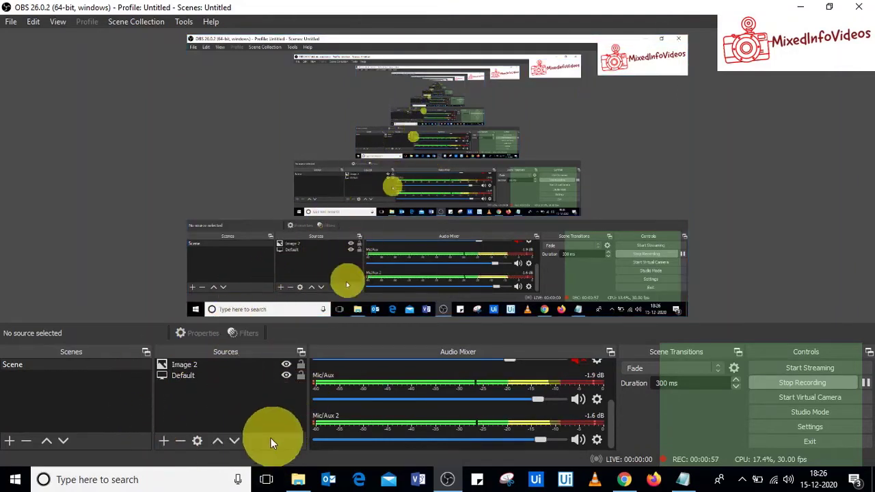
Step: Add a new Media Source named 'Music' to the scene
left_click(164, 441)
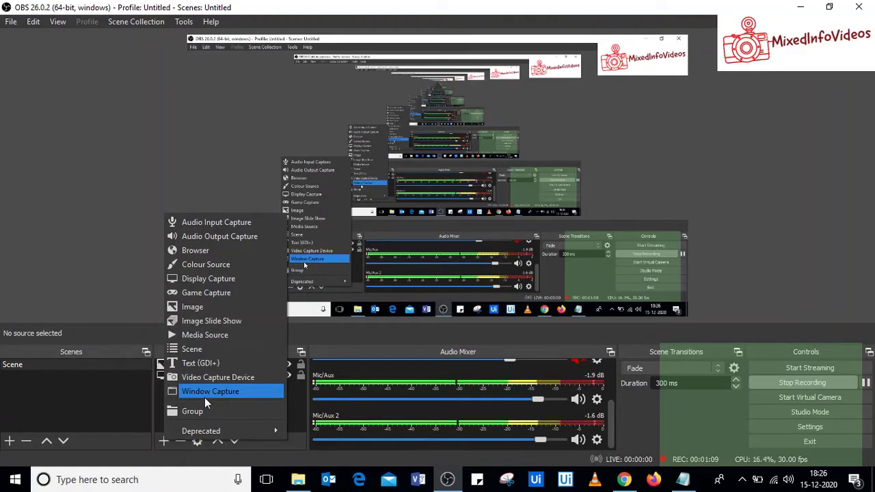
left_click(196, 338)
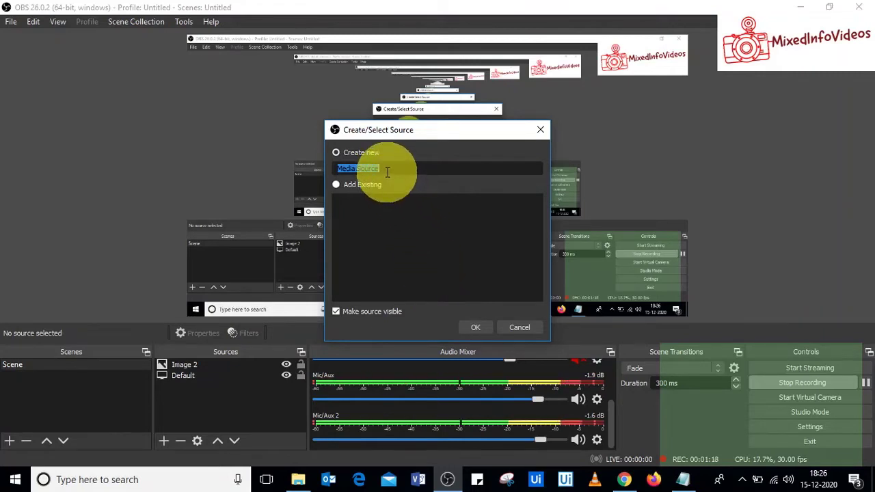
type("Music")
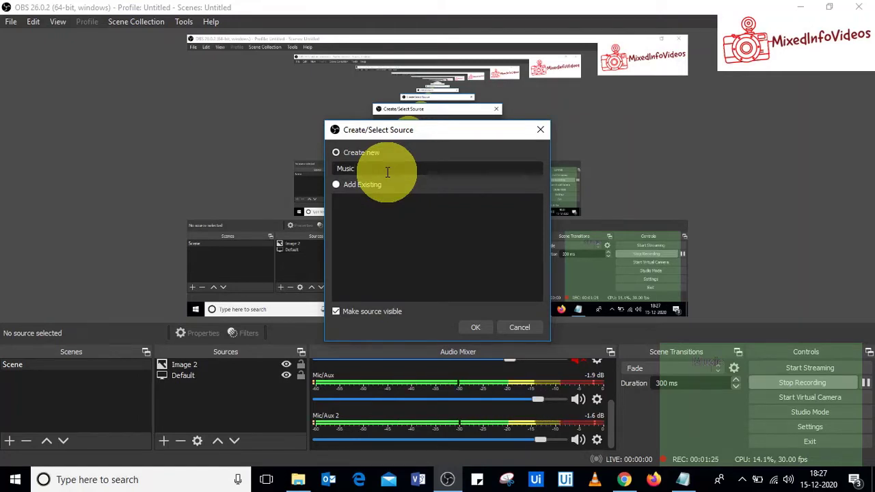
left_click(476, 330)
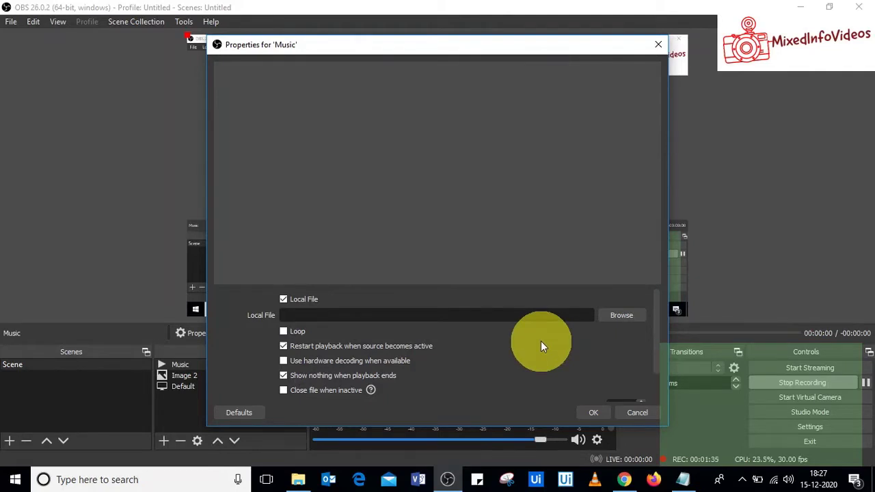
Step: Set the Music source's local file to Chillout Music Latest.mp4 and confirm
left_click(616, 316)
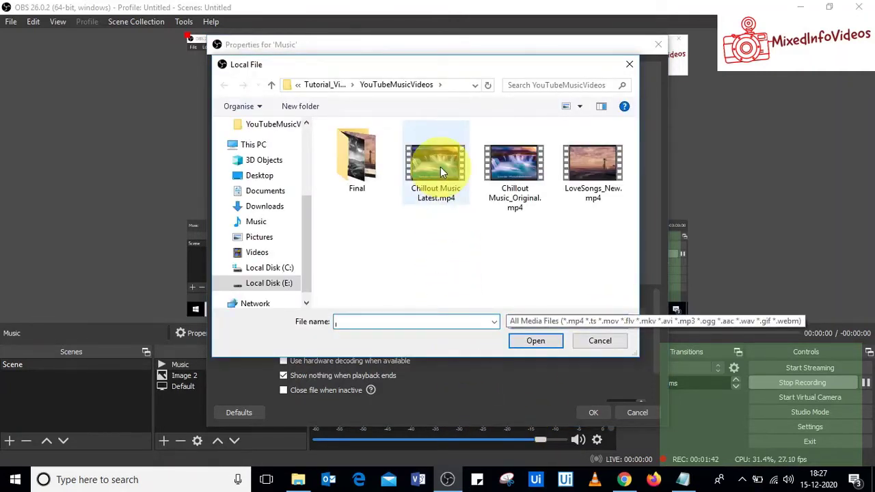
double_click(440, 171)
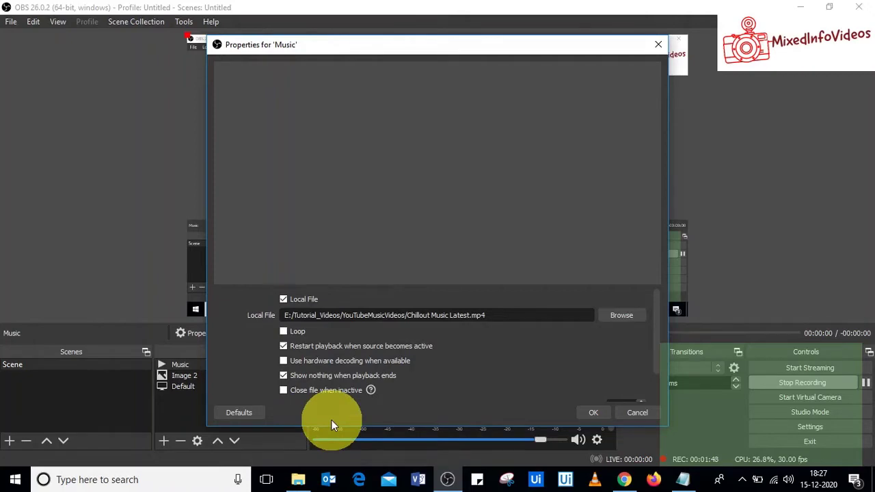
left_click(593, 413)
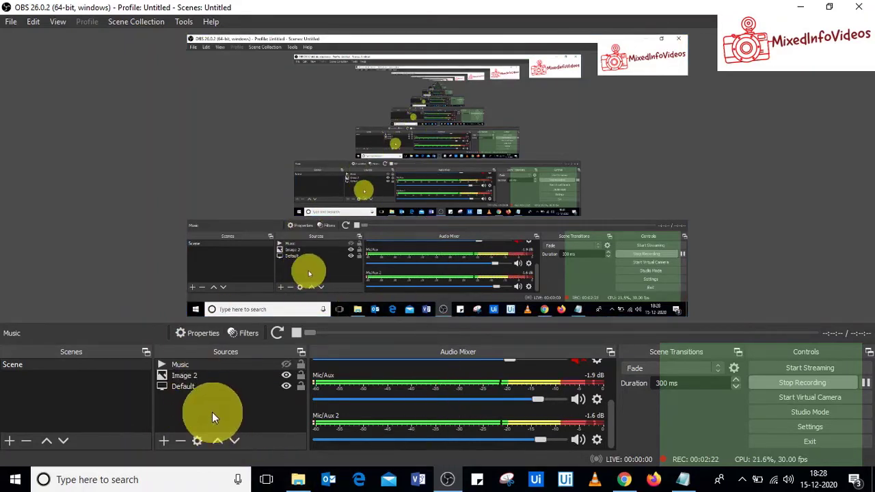
Step: Turn Image 2's visibility back on in the Sources list
left_click(285, 374)
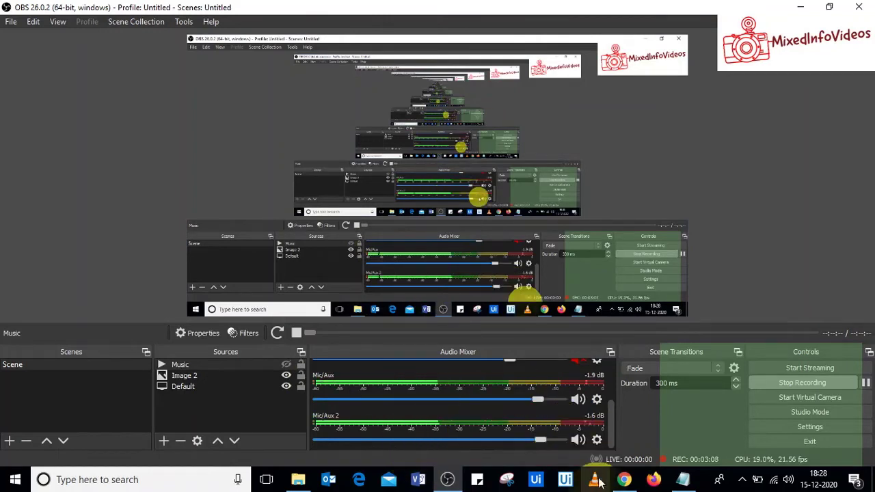
left_click(607, 405)
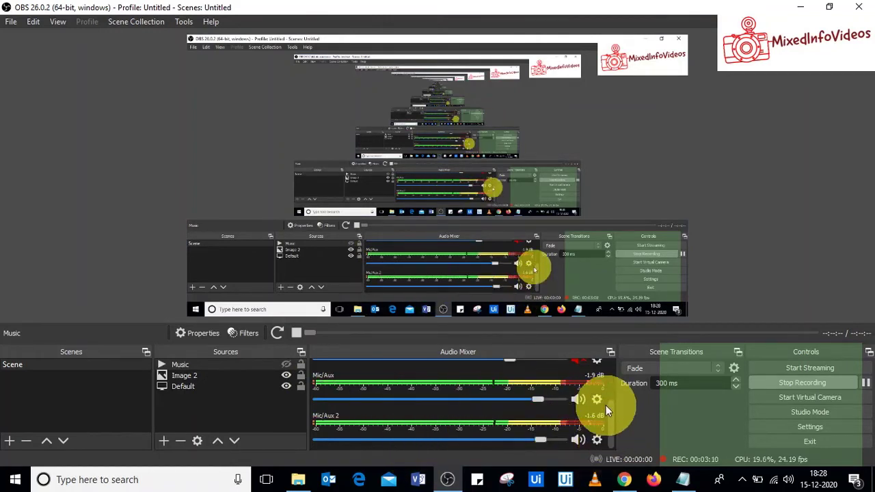
scroll(613, 410, "up", 3)
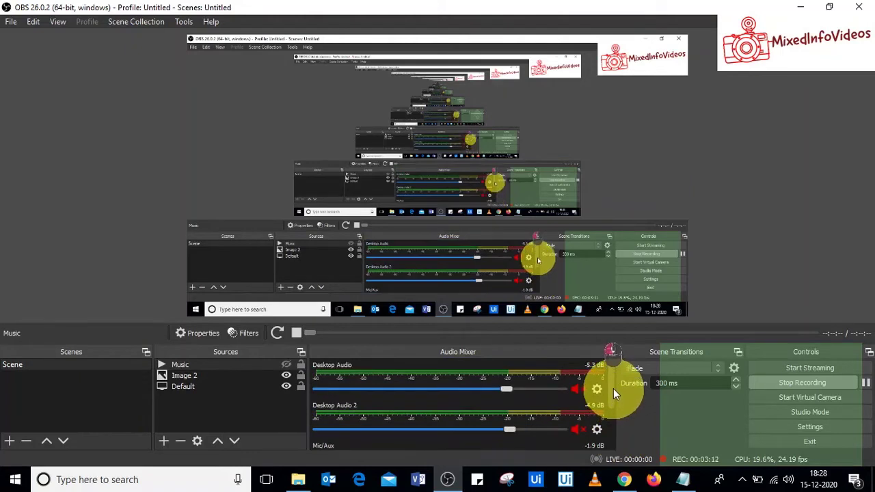
scroll(615, 405, "up", 1)
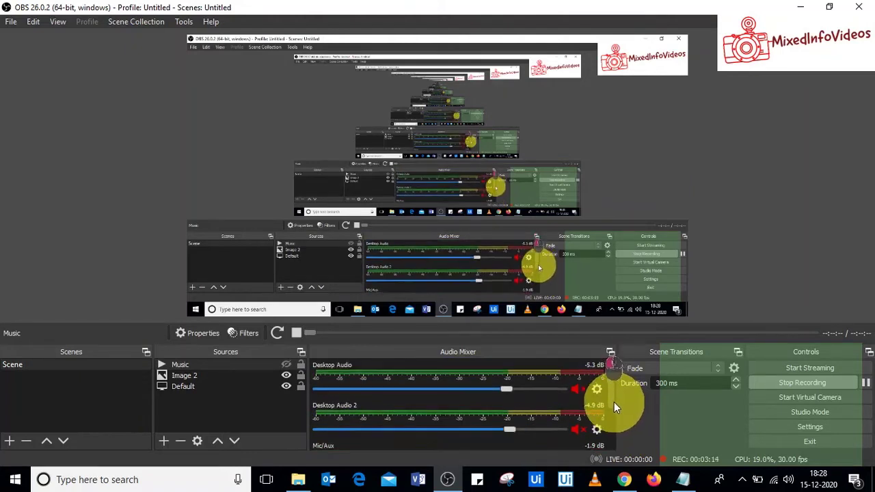
scroll(614, 404, "down", 2)
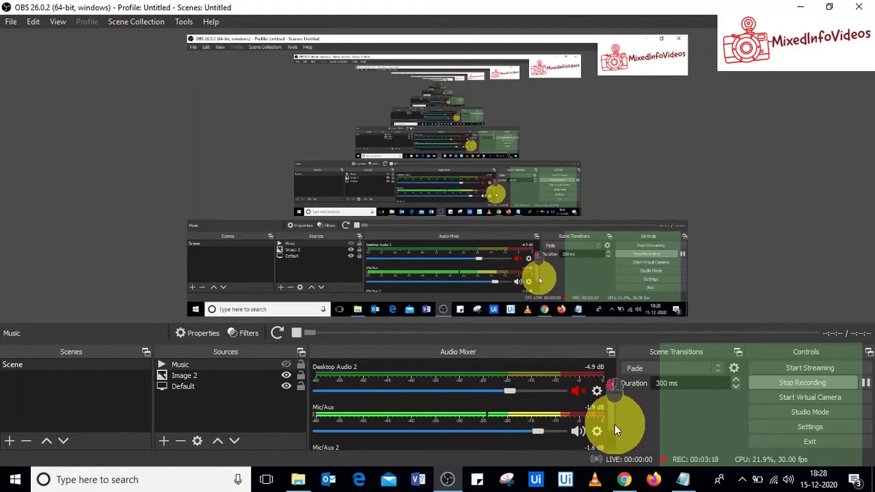
scroll(615, 425, "down", 2)
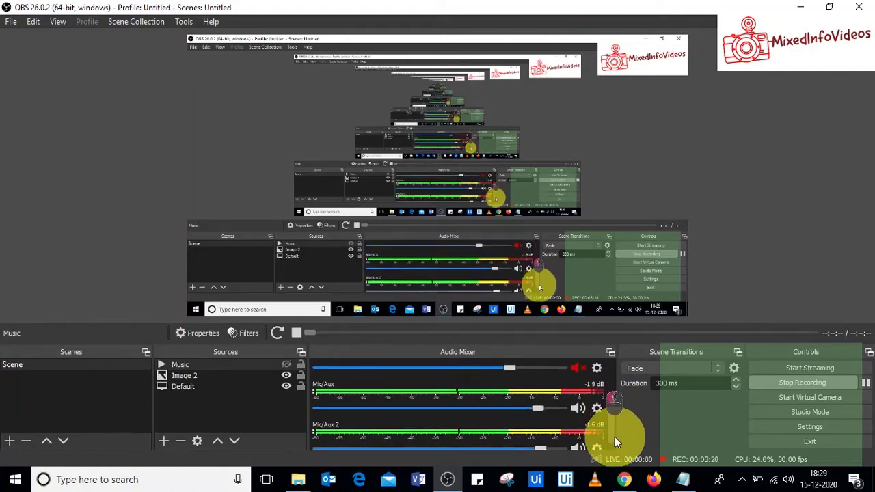
scroll(615, 438, "down", 1)
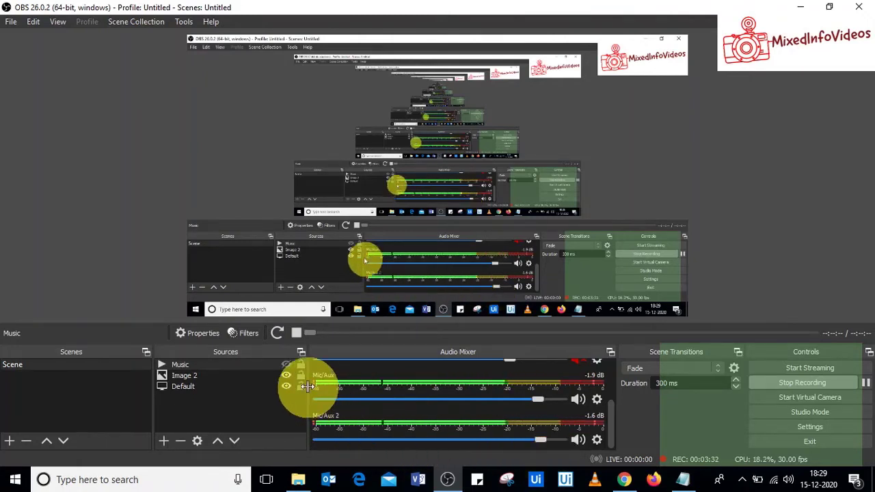
left_click(577, 400)
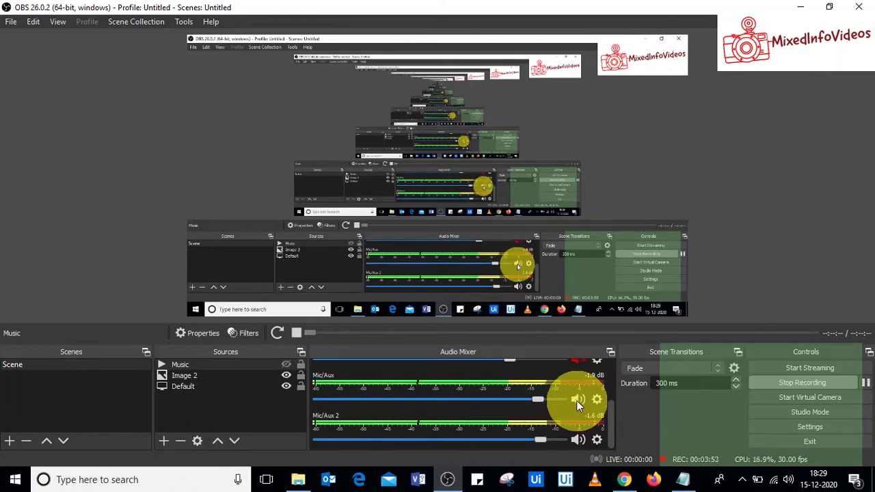
left_click(577, 439)
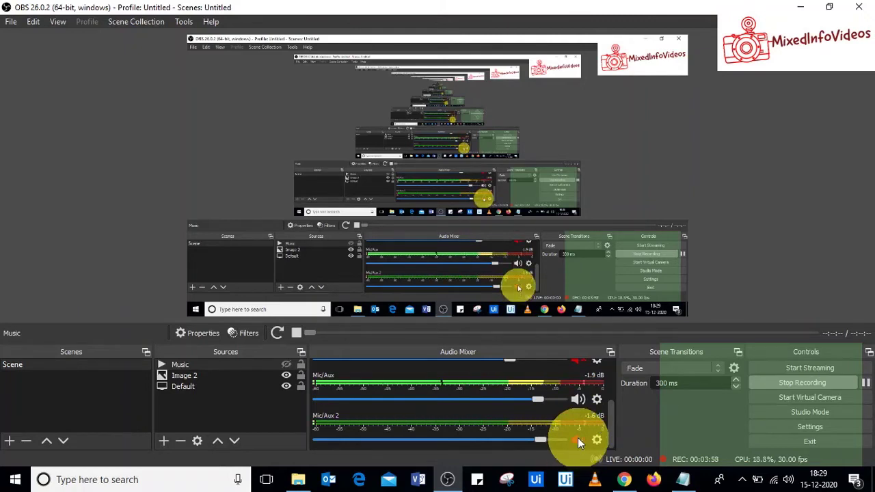
left_click(577, 439)
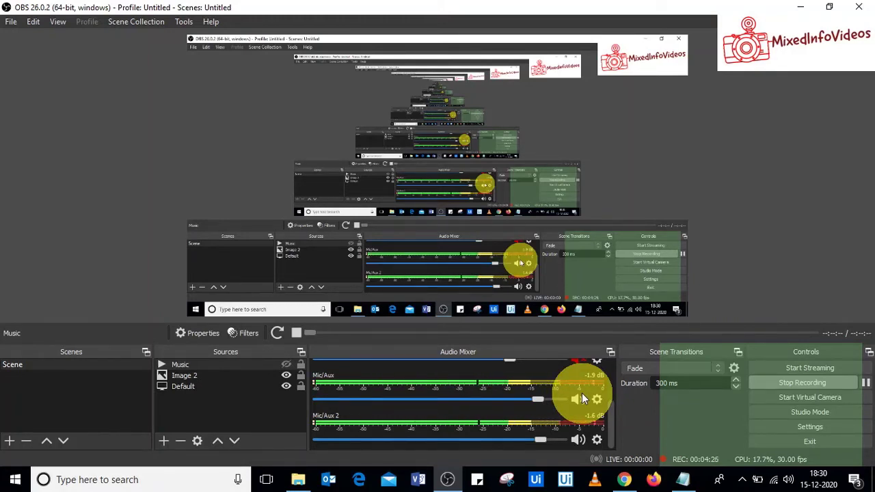
Step: Switch to Facebook in Chrome and start a Live Video from the profile page
left_click(623, 480)
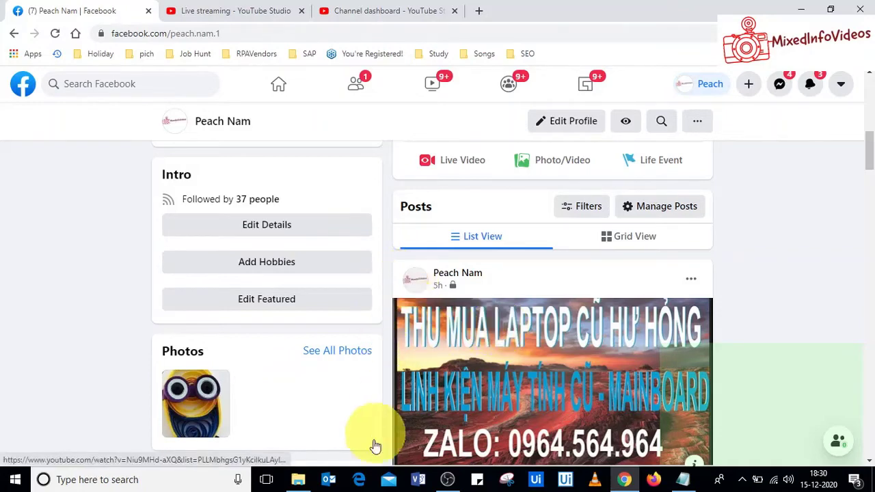
left_click(460, 165)
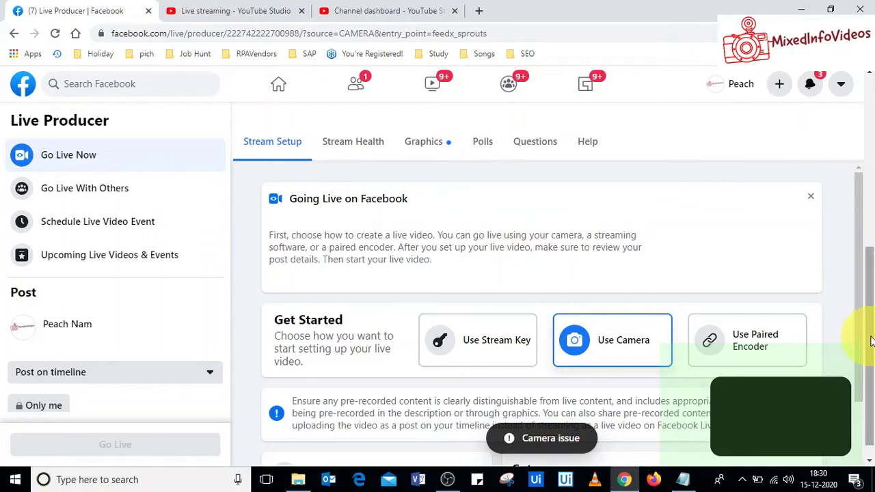
Step: Choose Use Stream Key in Live Producer and copy the Facebook stream key
left_click_drag(872, 342, 872, 409)
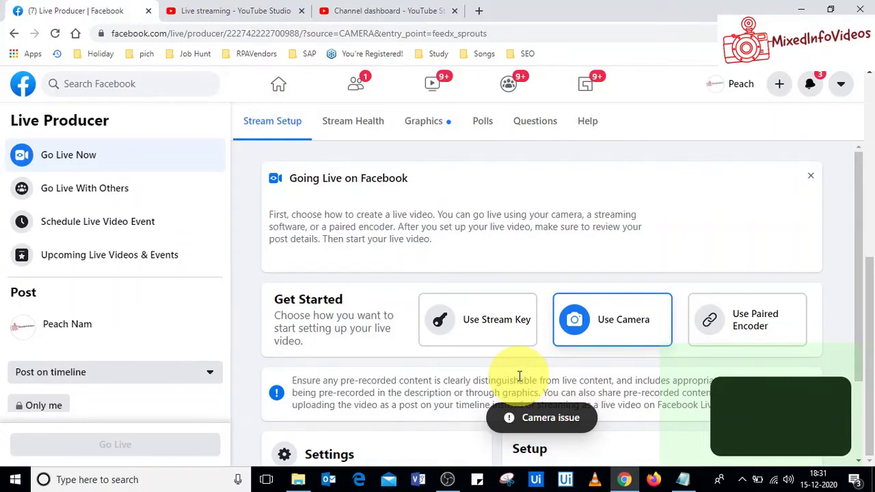
left_click(481, 328)
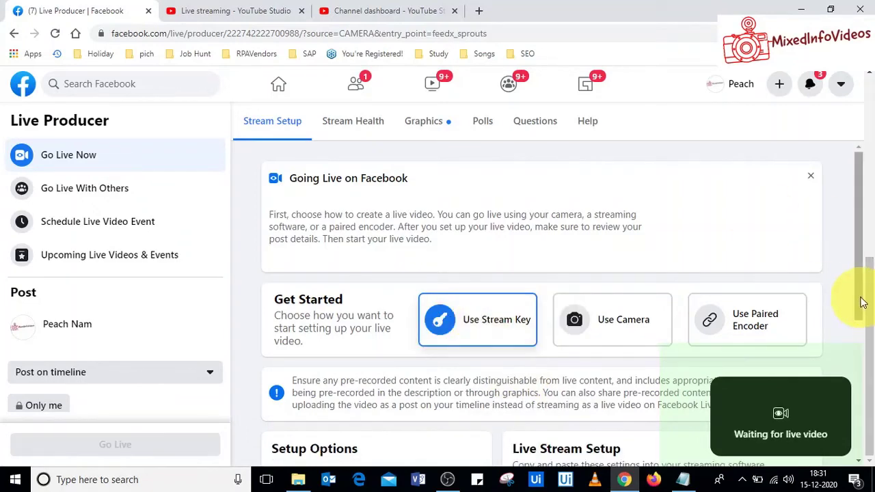
left_click_drag(863, 304, 865, 445)
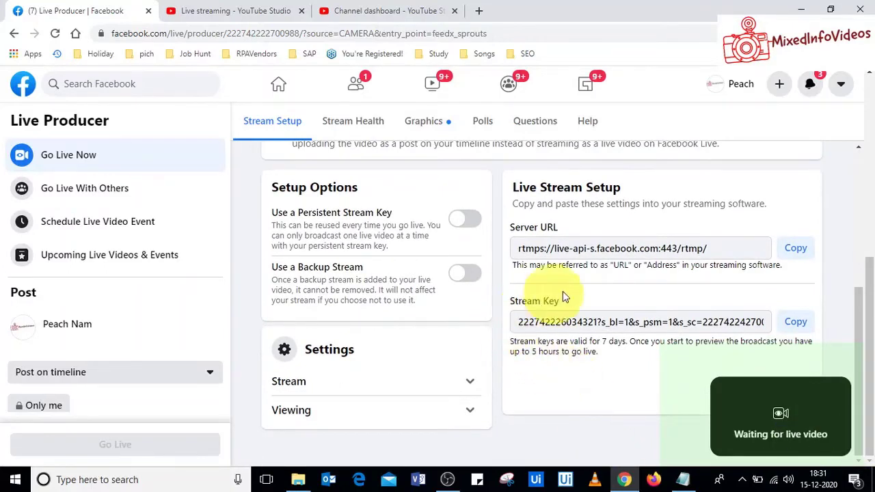
left_click(797, 325)
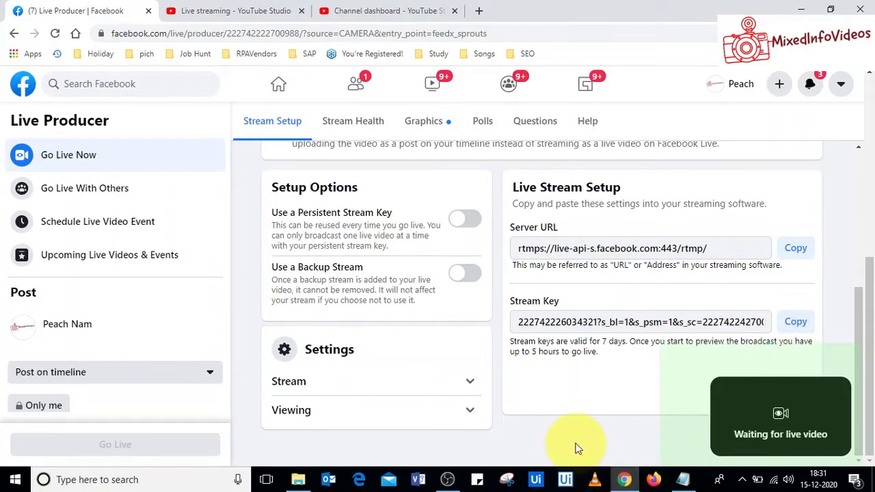
left_click(448, 479)
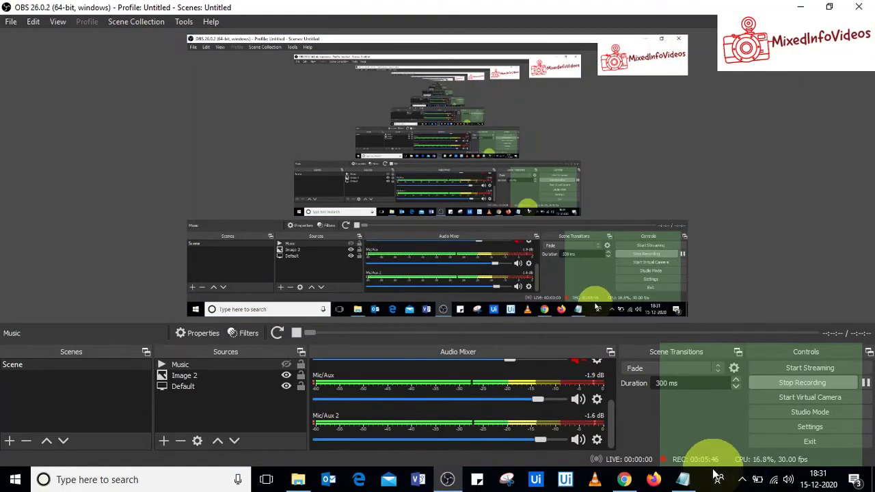
Step: In Stream settings, keep Facebook Live, paste the new stream key, and save
left_click(790, 429)
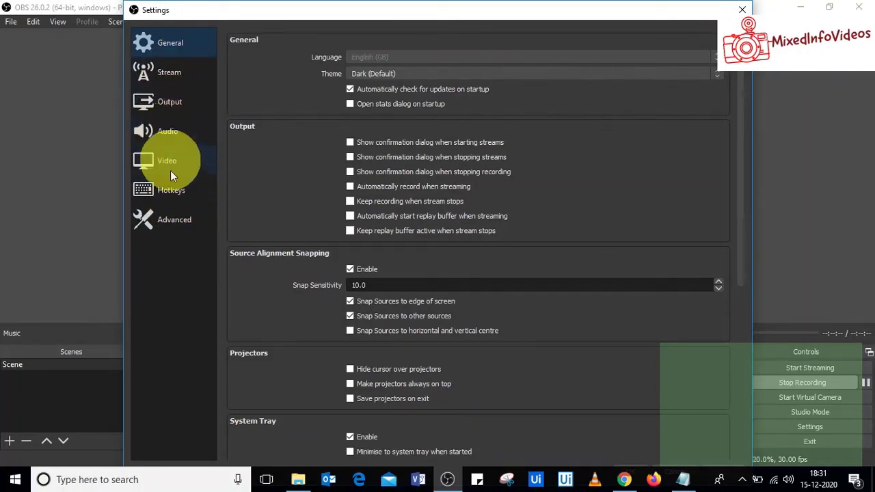
left_click(167, 86)
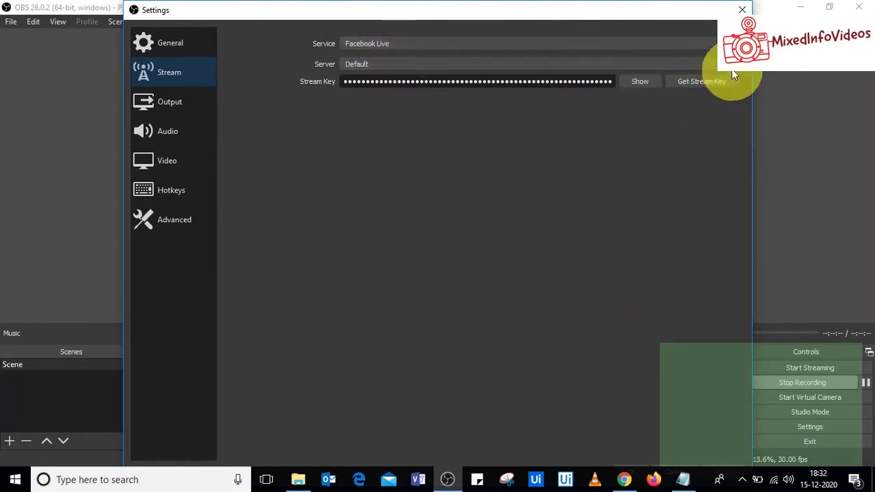
left_click(730, 43)
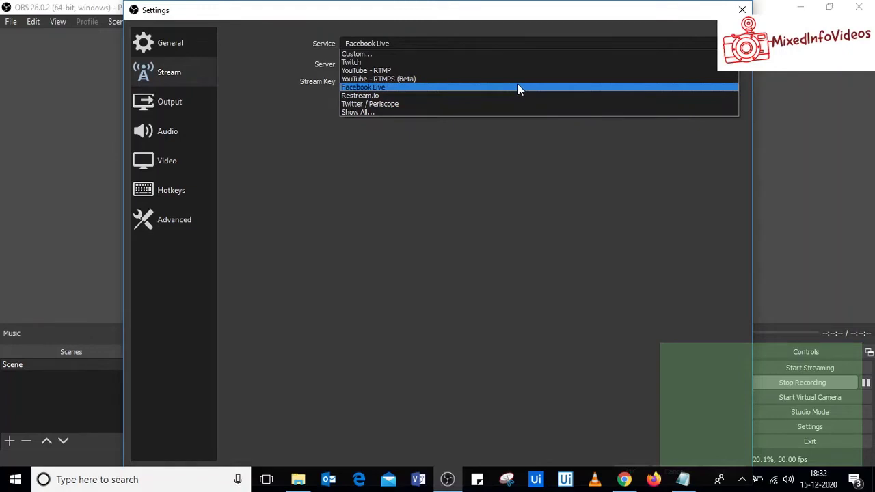
left_click(349, 89)
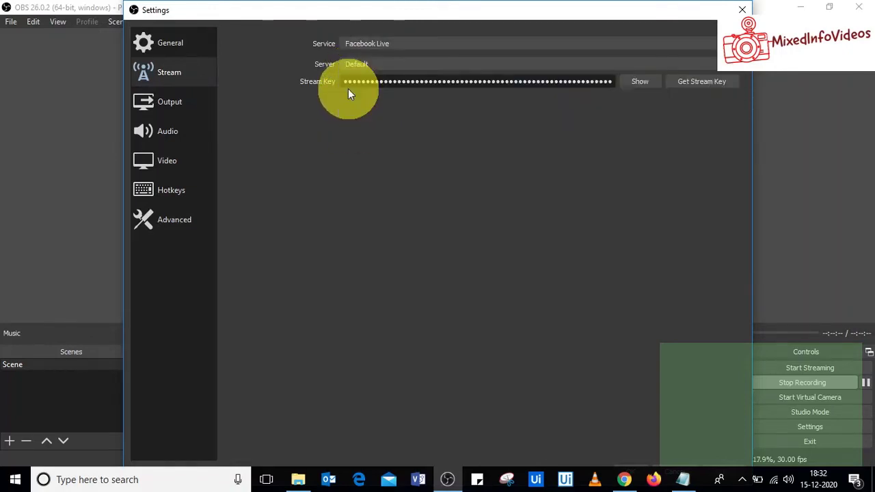
left_click(415, 80)
key("ctrl+a")
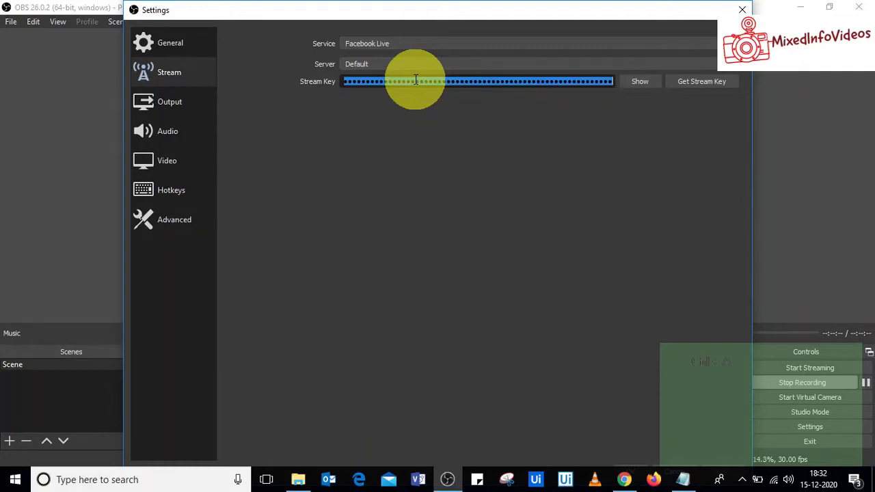
key("ctrl+v")
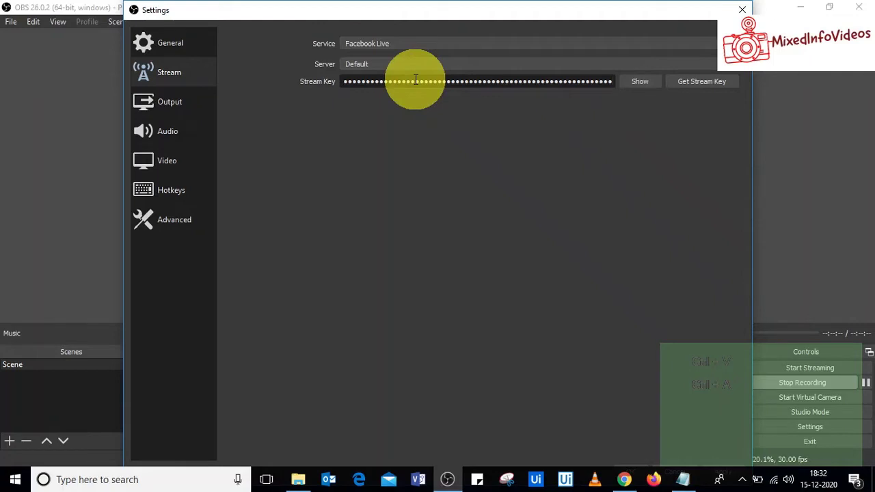
left_click(745, 9)
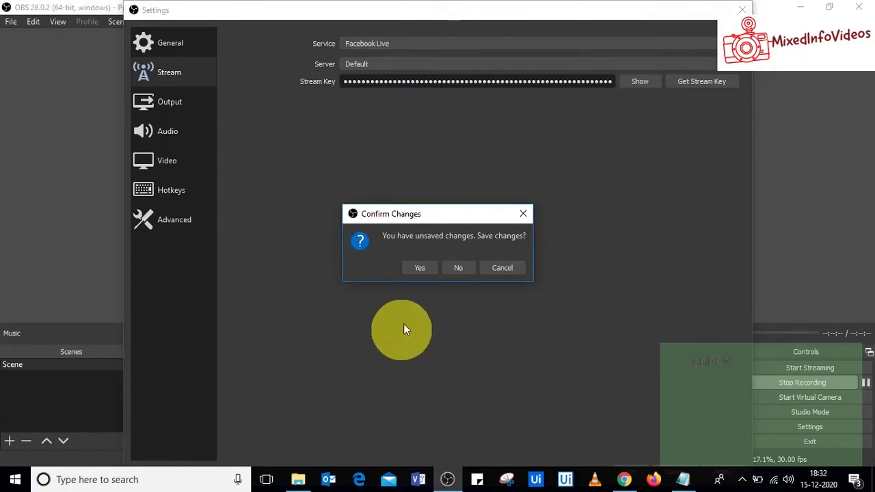
left_click(417, 270)
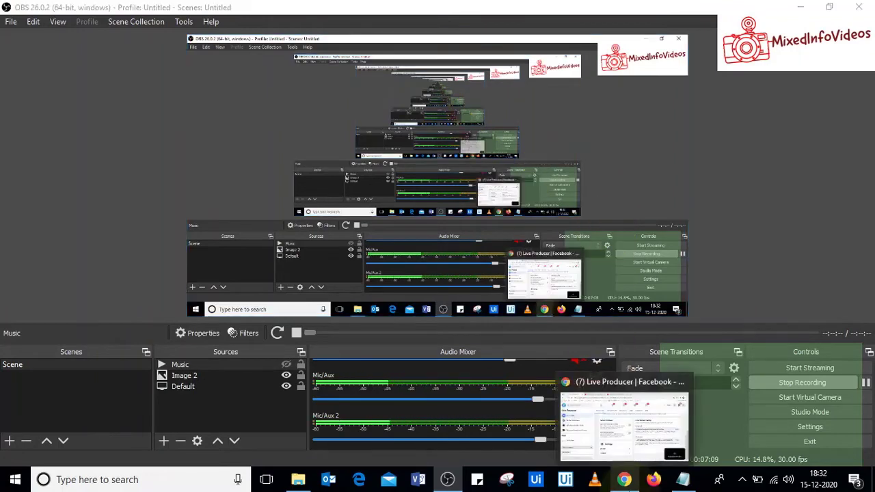
left_click(625, 479)
left_click_drag(873, 327, 868, 76)
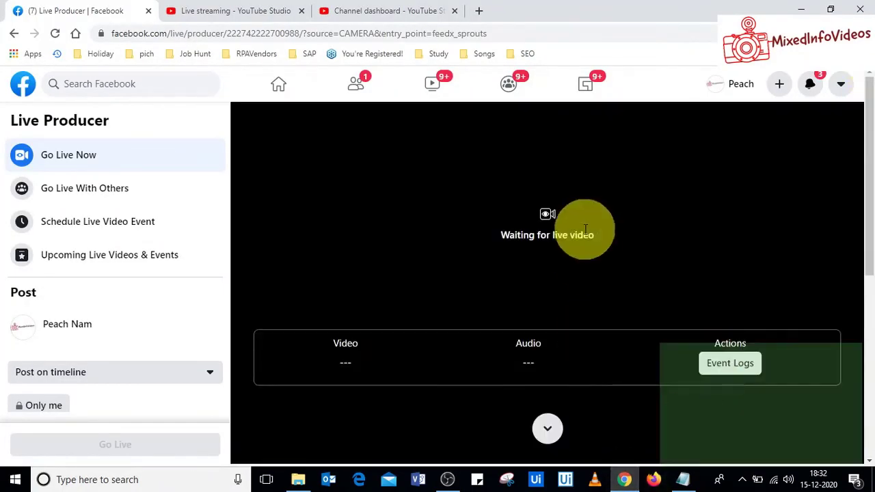
left_click(448, 479)
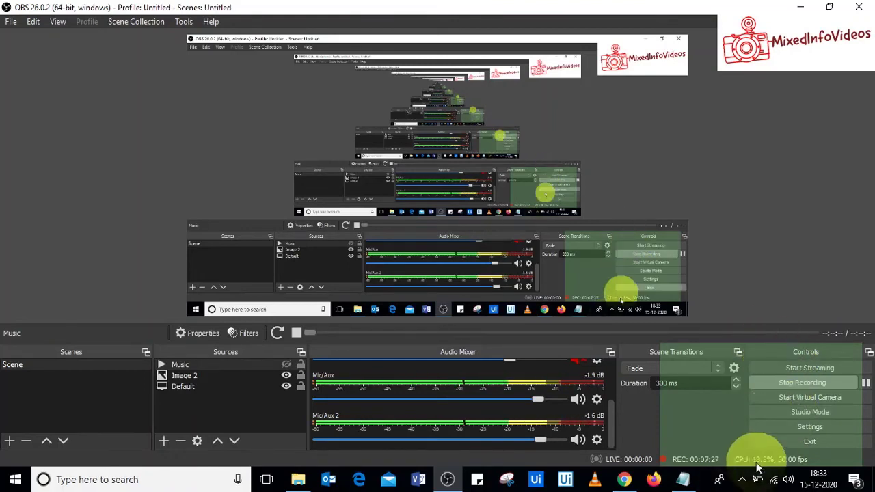
Step: Start streaming and check the 1280×720, 14 fps preview in Facebook Live Producer
left_click(787, 370)
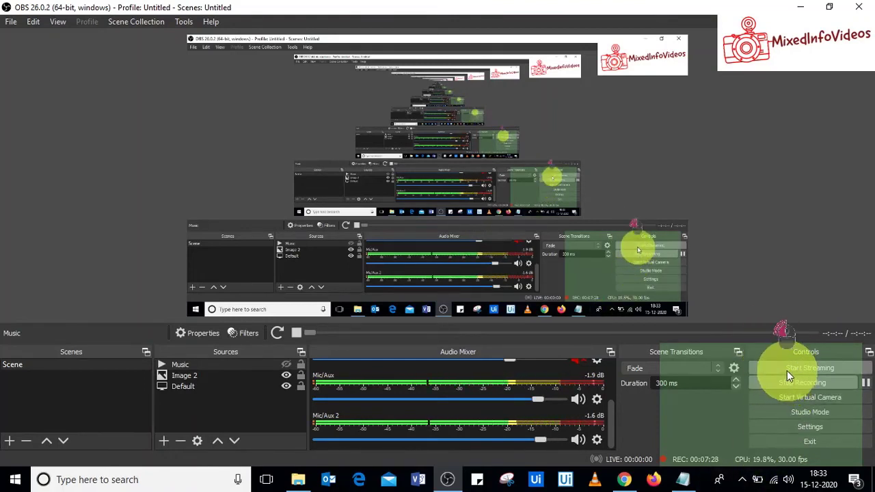
mouse_move(634, 487)
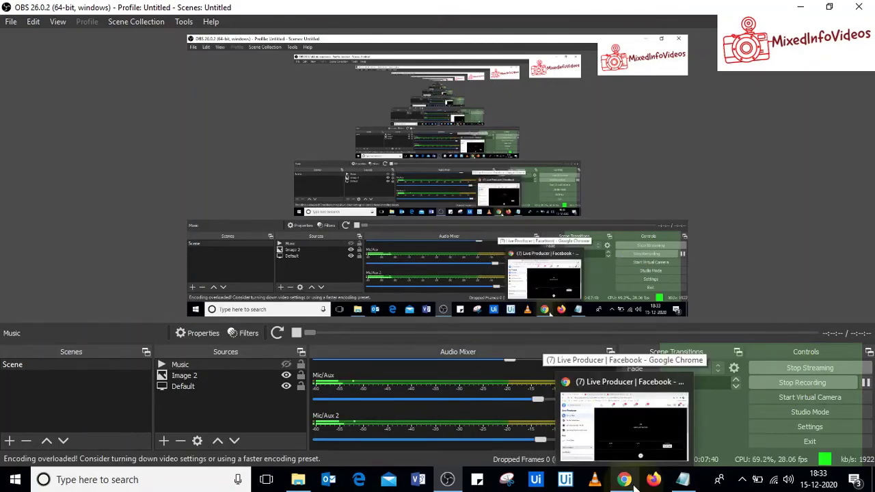
left_click(635, 486)
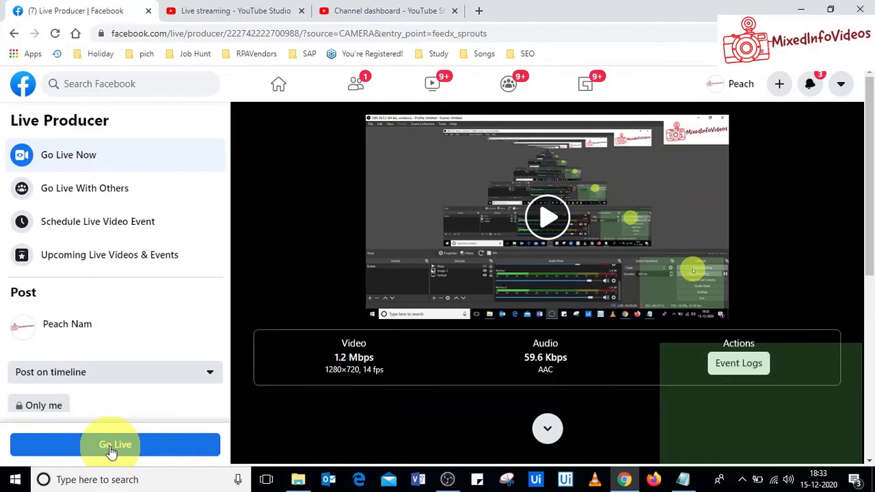
Step: Go live on Facebook with no title added, then leave Live Producer
left_click(112, 447)
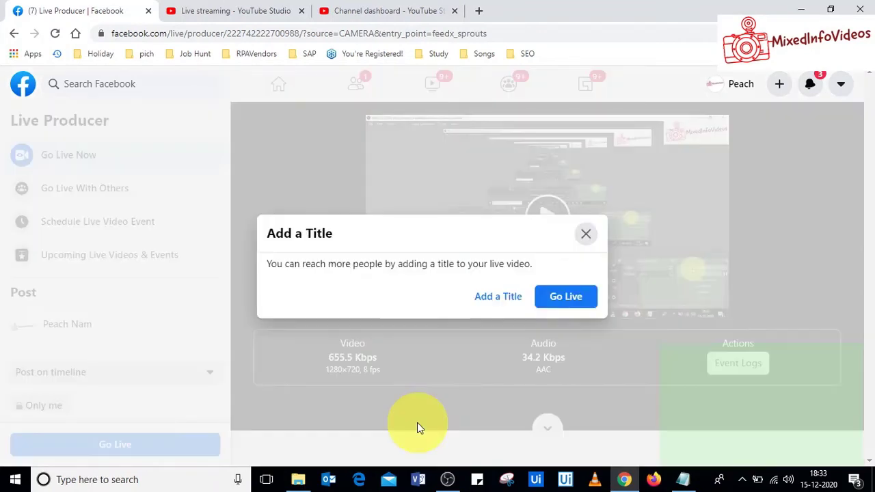
left_click(568, 296)
left_click(448, 479)
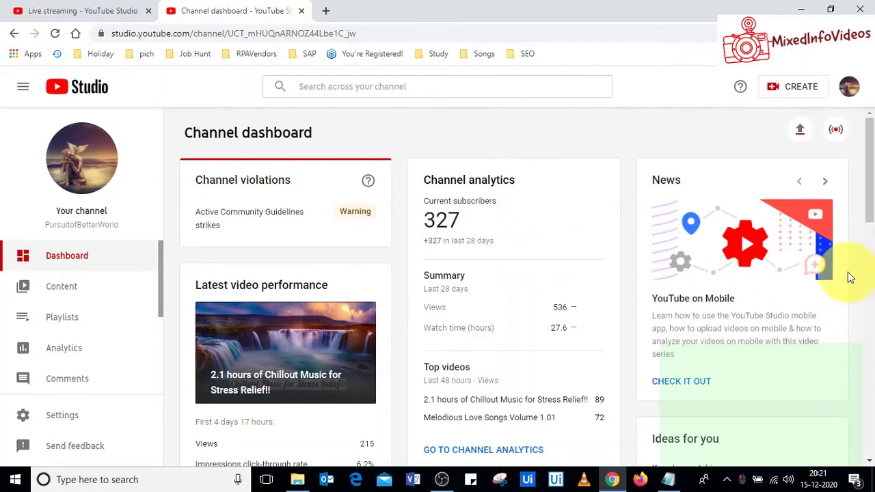
Step: Open the Chillout Music live stream page in YouTube Studio and copy its stream key
left_click(834, 140)
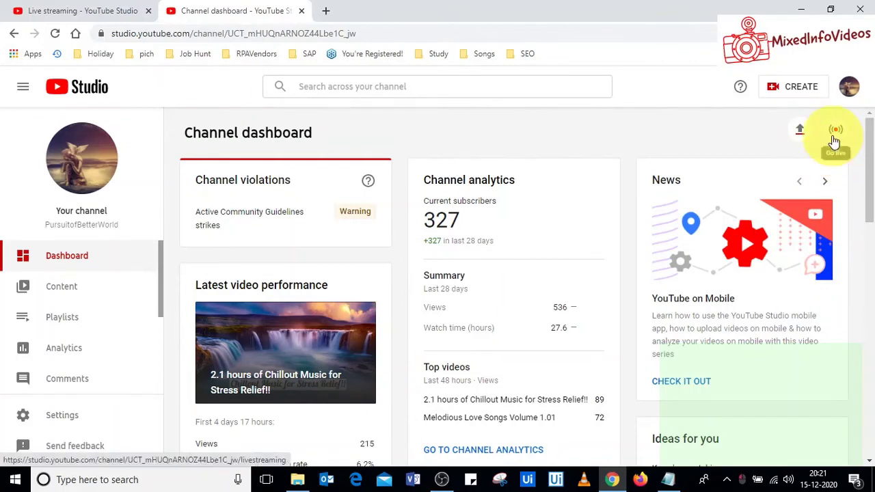
left_click(103, 12)
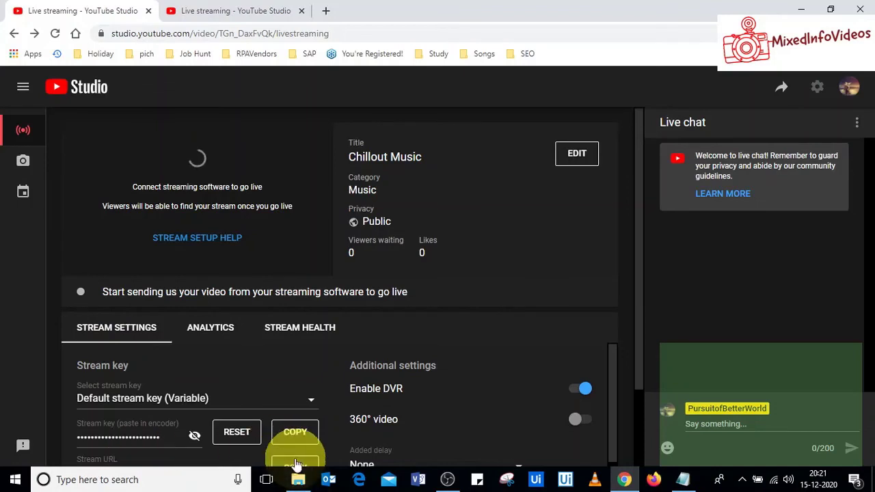
left_click(295, 436)
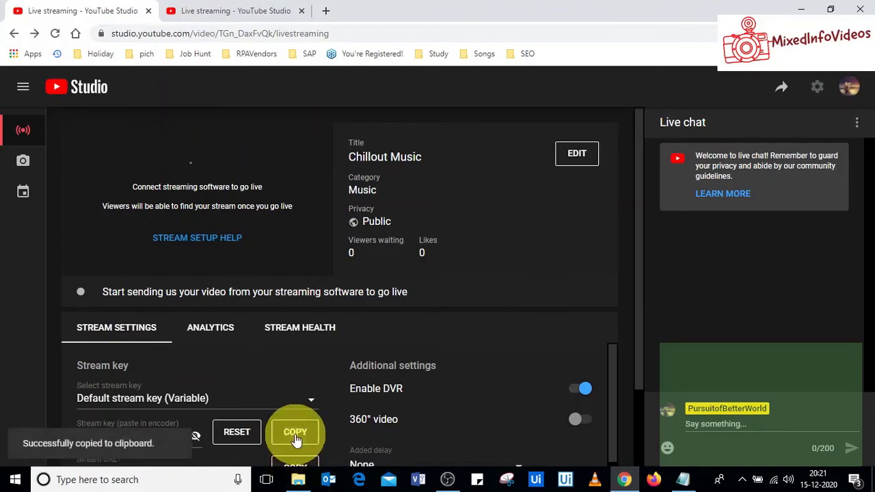
Step: Set the stream service to YouTube - RTMP with the Primary YouTube ingest server
mouse_move(448, 480)
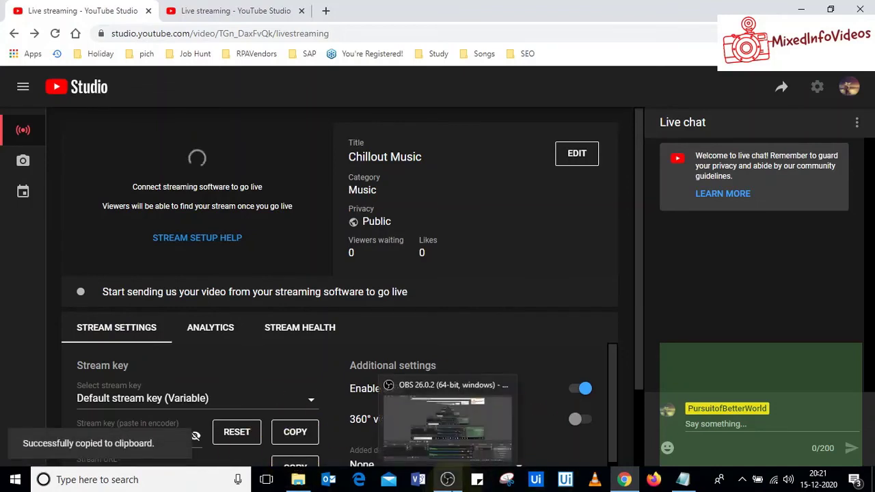
left_click(448, 480)
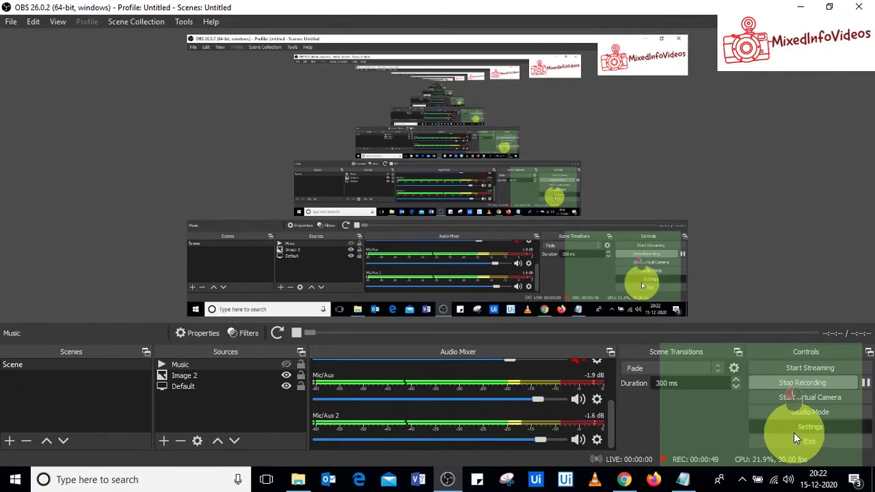
left_click(794, 433)
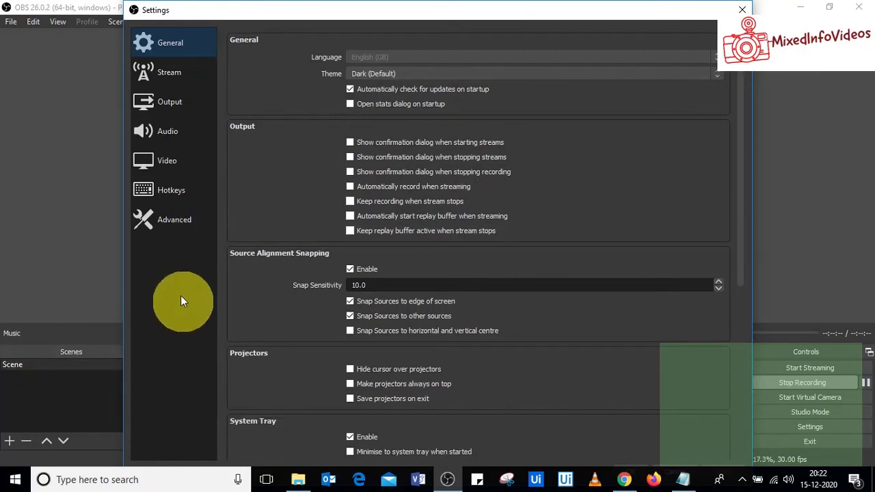
left_click(162, 81)
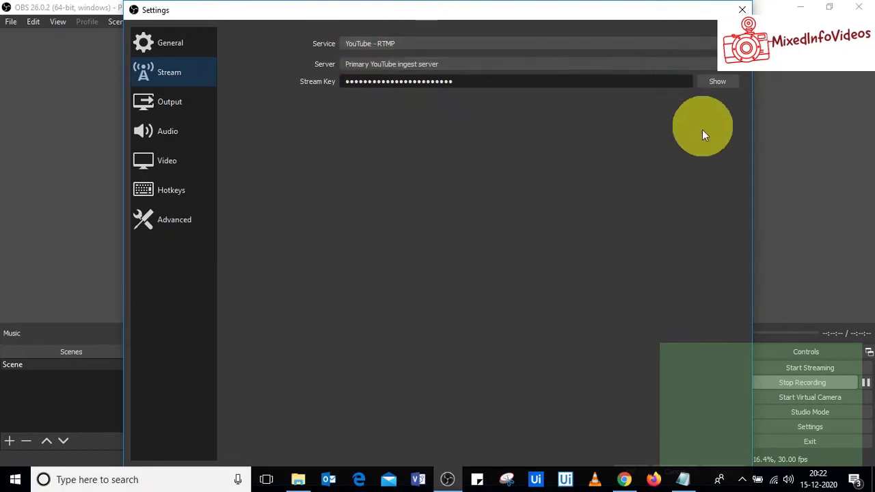
left_click(730, 43)
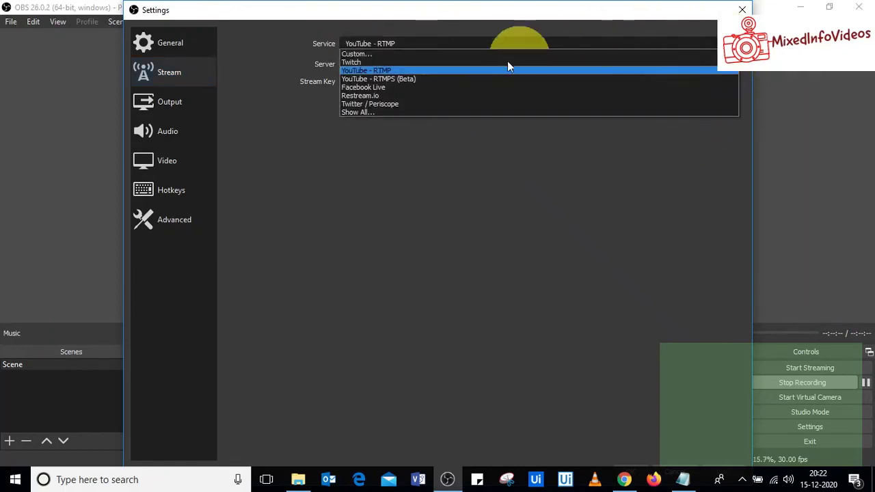
left_click(357, 70)
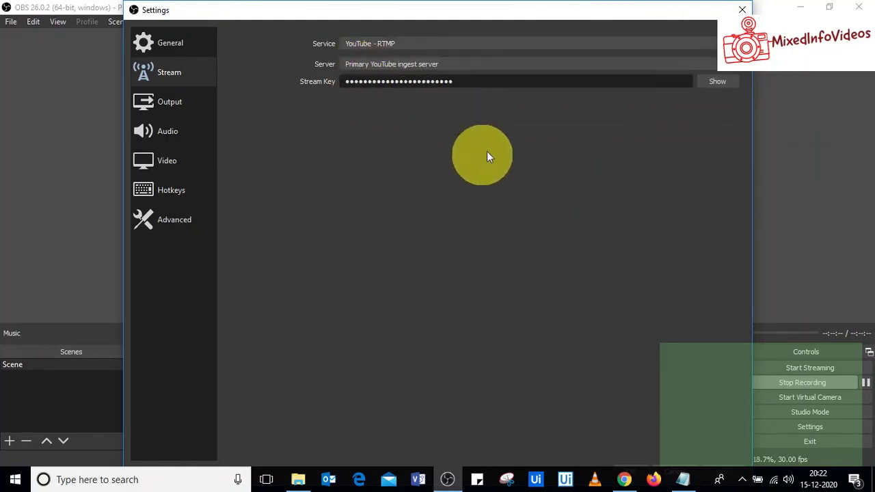
left_click(732, 68)
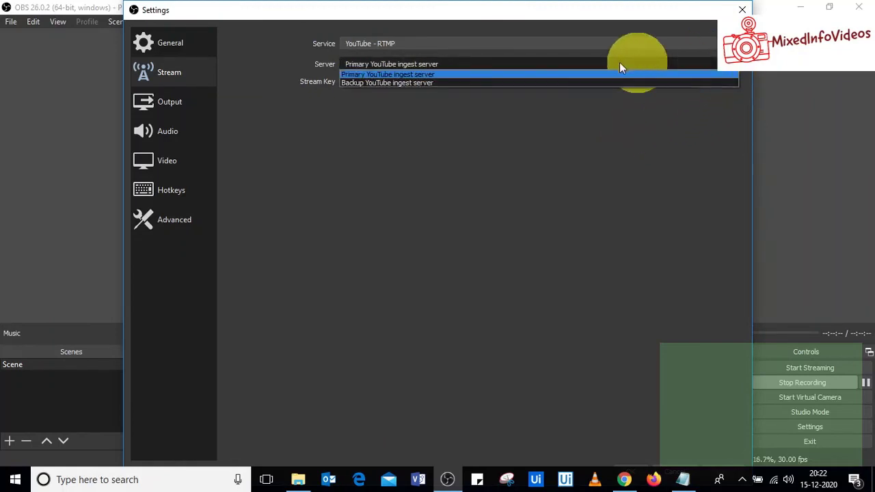
left_click(476, 76)
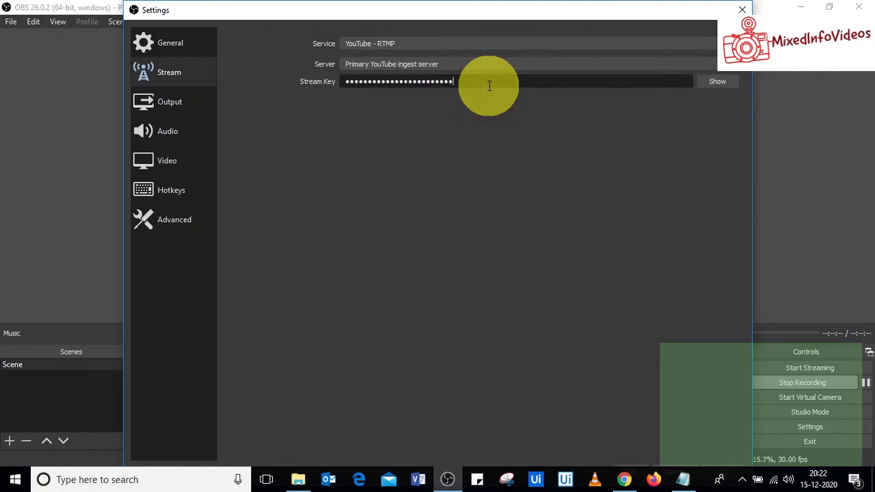
Step: Replace the old stream key with the copied YouTube key and save the settings
left_click_drag(489, 85, 322, 83)
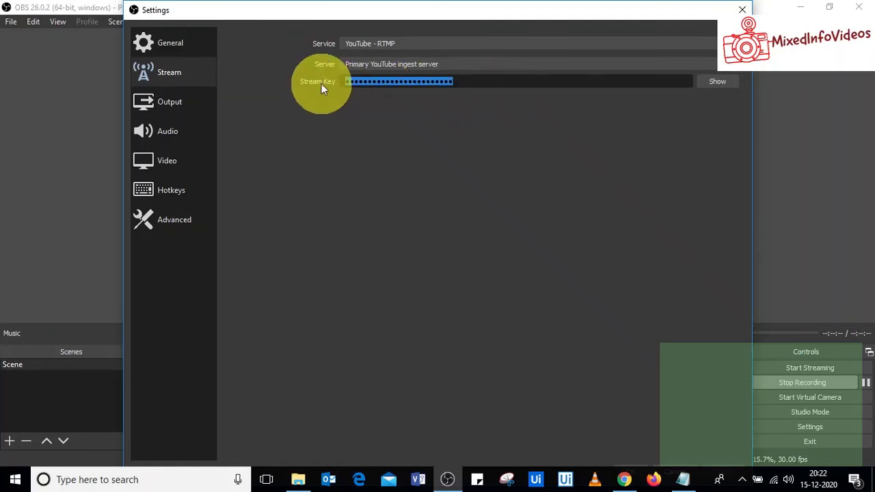
key("ctrl+v")
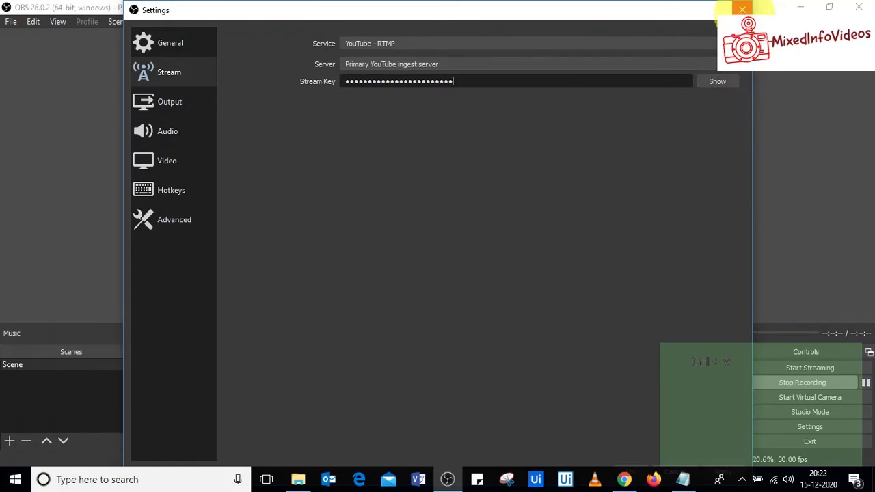
left_click(742, 9)
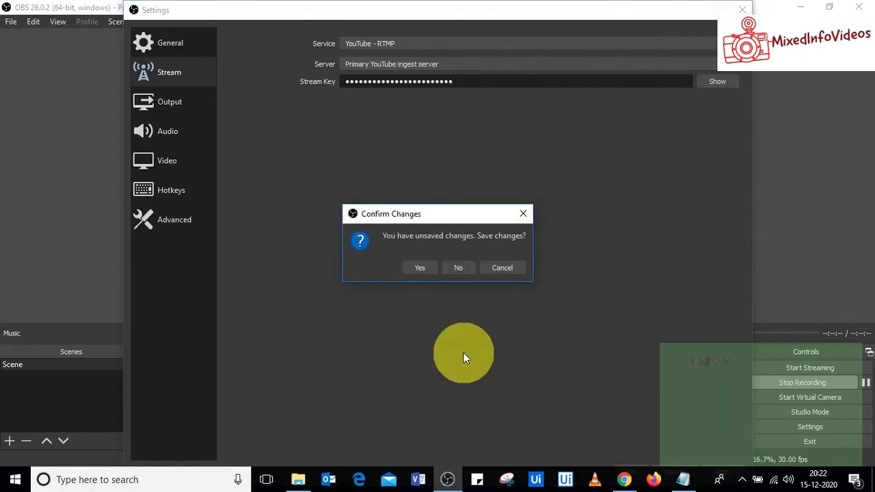
left_click(421, 270)
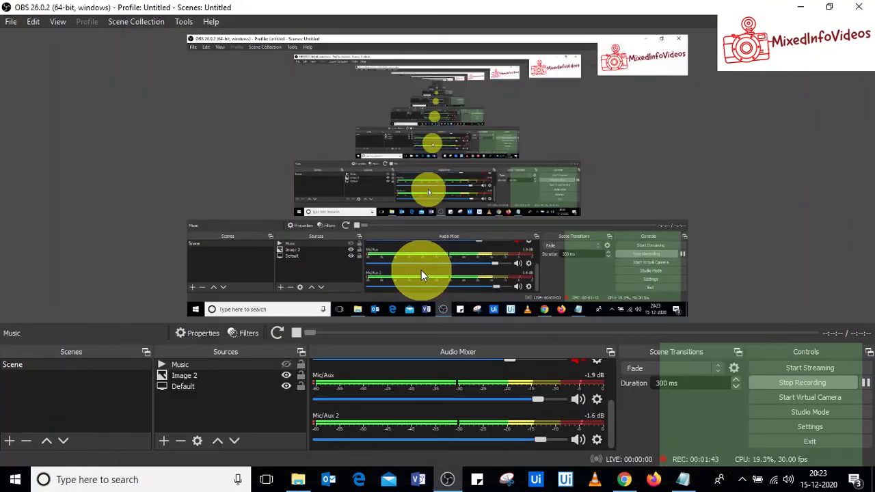